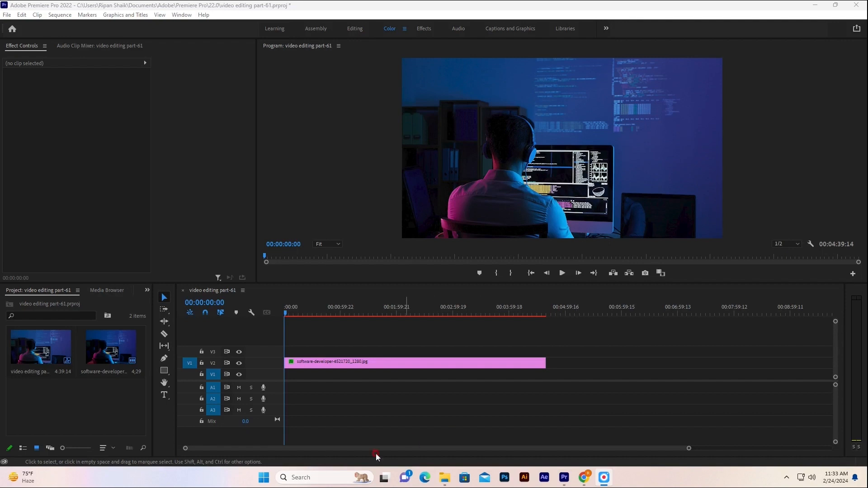
# Step: Find the Tint video effect and apply it to the software-developer image clip on V2
pyautogui.click(40, 315)
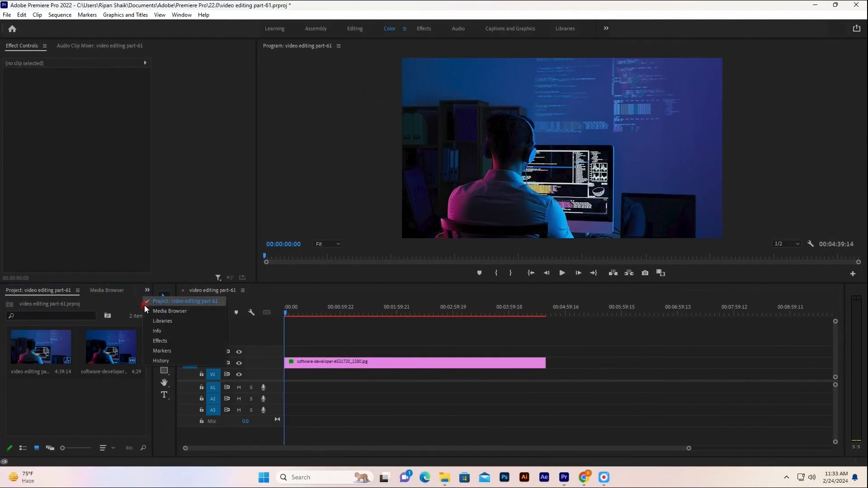
pyautogui.click(160, 341)
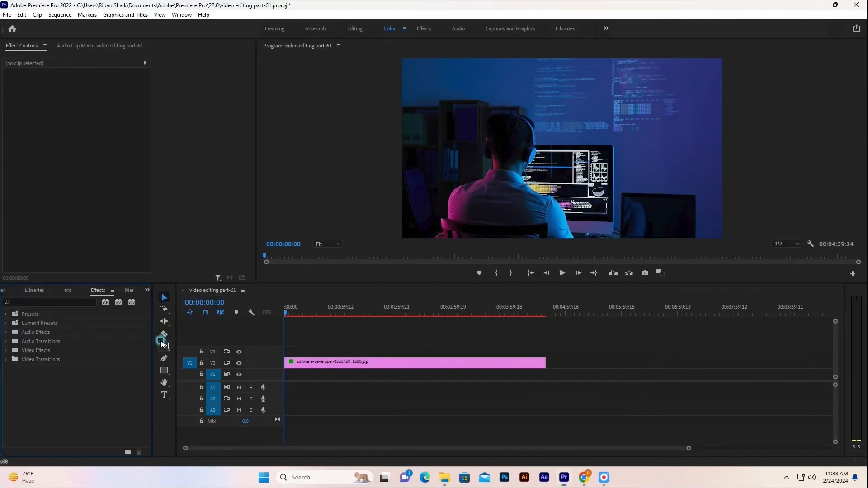
pyautogui.click(50, 302)
pyautogui.write('tint')
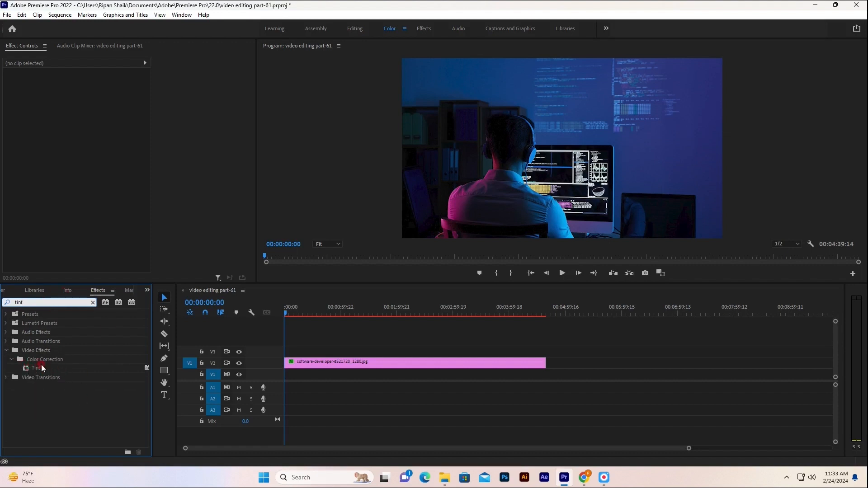
pyautogui.moveTo(42, 365); pyautogui.dragTo(332, 364)
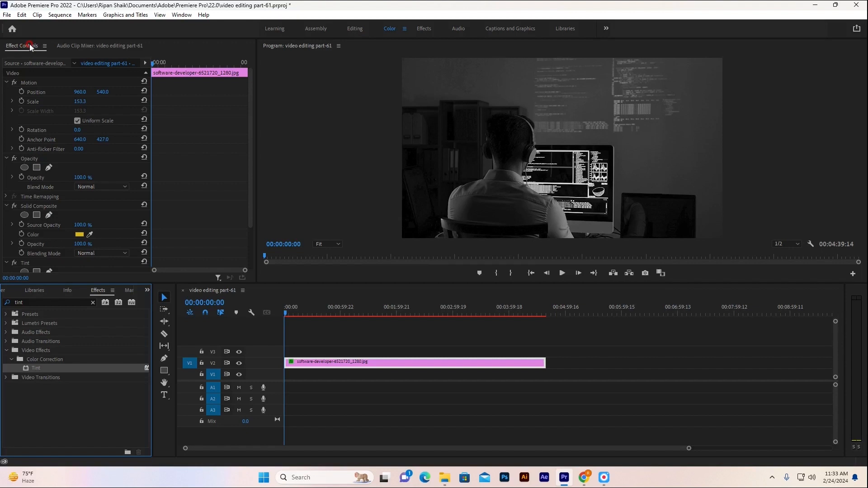
pyautogui.scroll(-3, 47, 217)
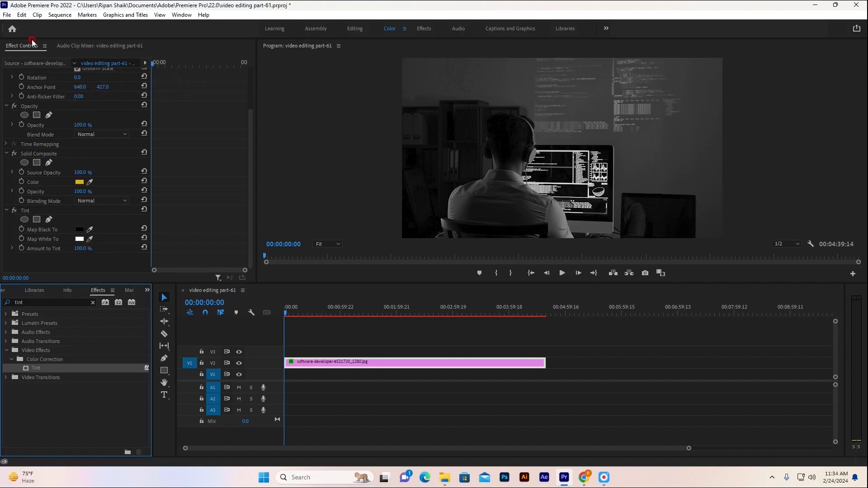
# Step: Toggle the clip's Tint effect off and on to compare the image with and without it
pyautogui.click(183, 14)
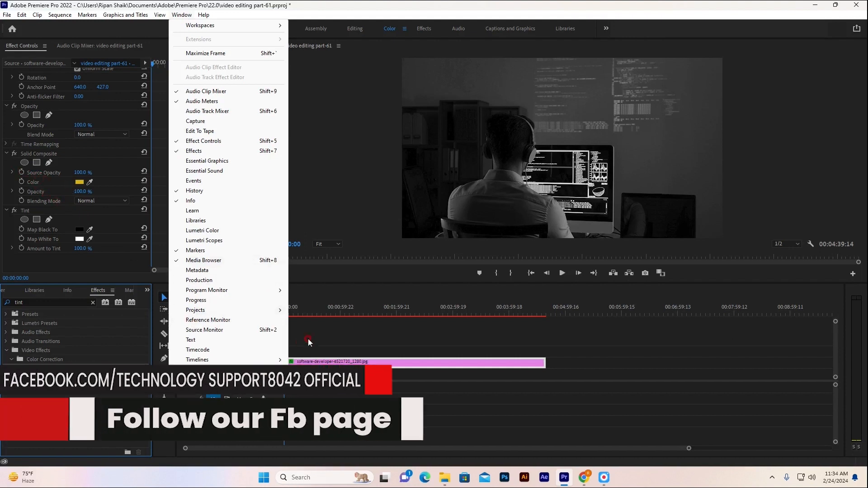
pyautogui.click(336, 351)
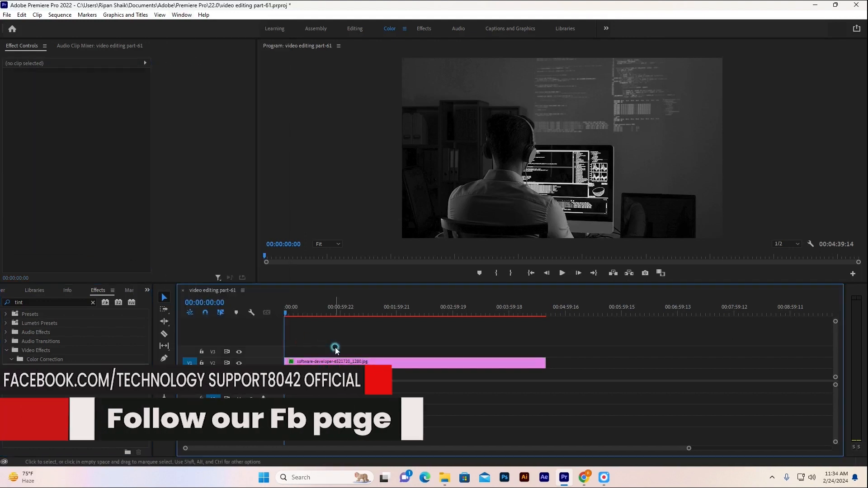
pyautogui.click(303, 362)
pyautogui.scroll(-3, 52, 240)
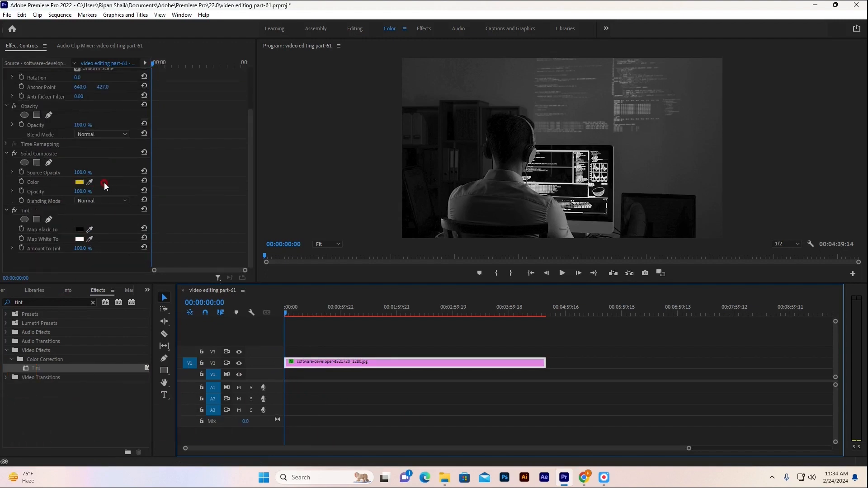
pyautogui.click(24, 211)
pyautogui.click(13, 211)
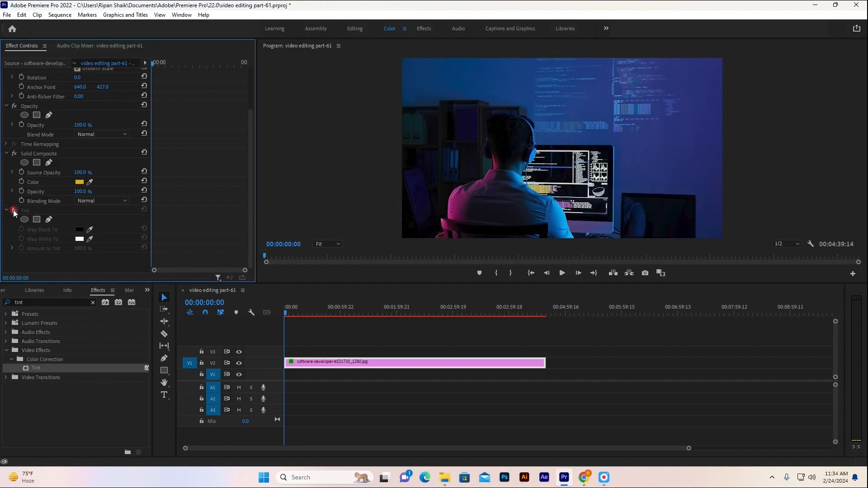
pyautogui.click(13, 211)
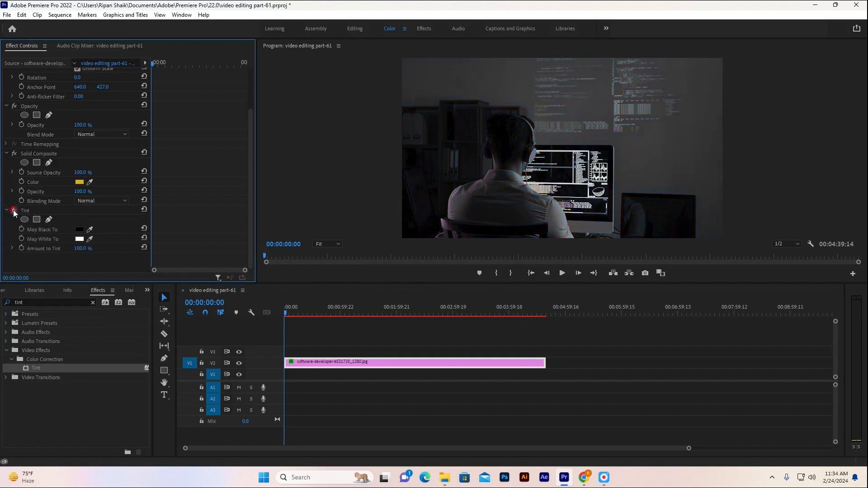
pyautogui.click(13, 211)
# Step: Set the Tint effect's Map White To colour to yellow, DED31F
pyautogui.click(80, 240)
pyautogui.moveTo(449, 230); pyautogui.dragTo(428, 254)
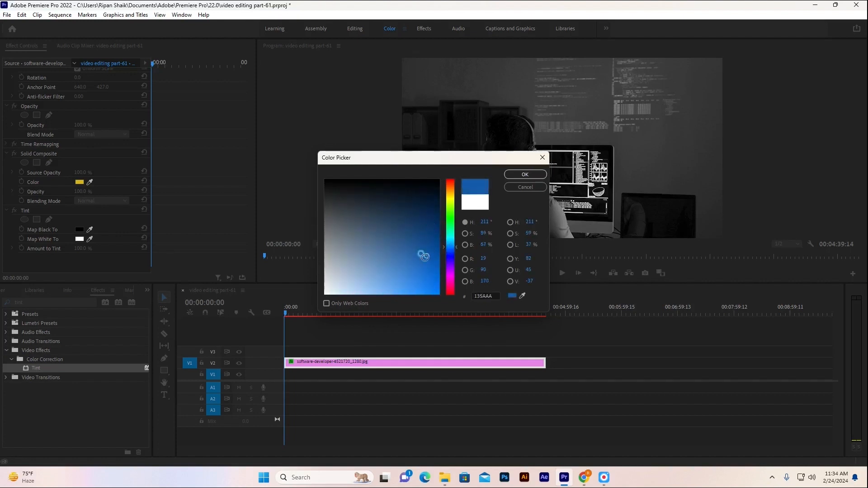
pyautogui.click(448, 198)
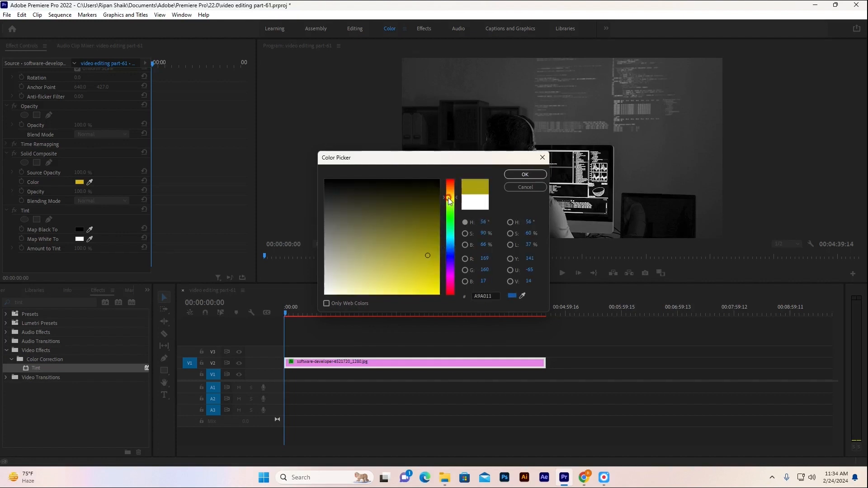
pyautogui.moveTo(426, 256); pyautogui.dragTo(423, 280)
pyautogui.click(516, 174)
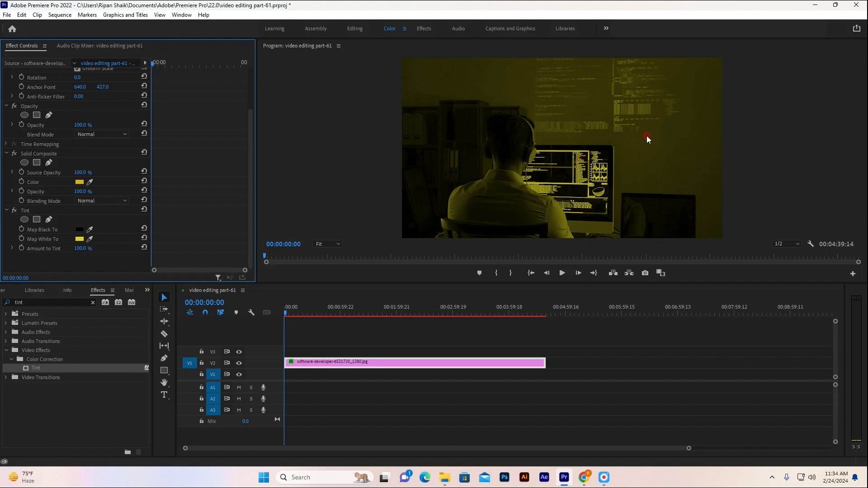
# Step: Reduce the Tint effect's Amount to Tint to 84%
pyautogui.click(79, 251)
pyautogui.write('75')
pyautogui.press('Return')
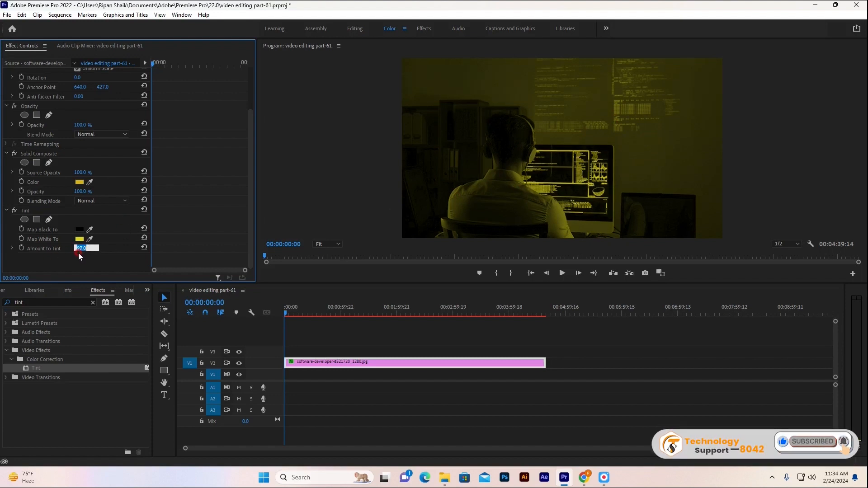
pyautogui.write('71')
pyautogui.press('Return')
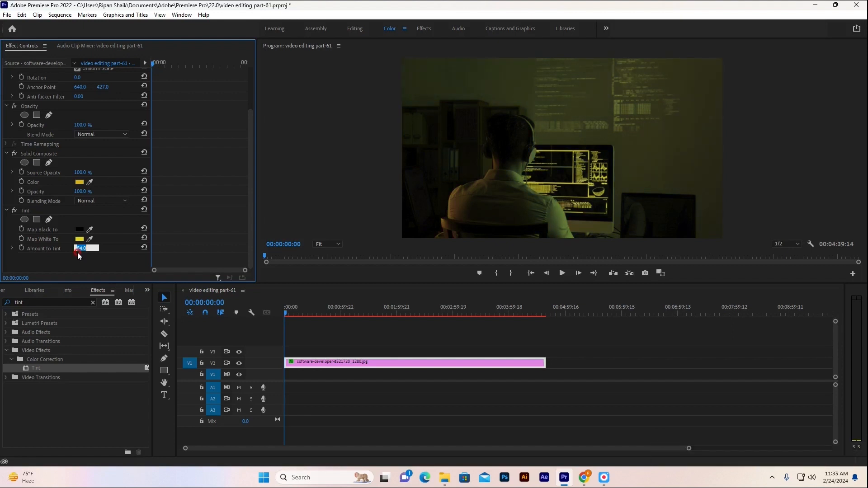
# Step: Change the Tint effect's Map White To colour to bright green
pyautogui.click(79, 239)
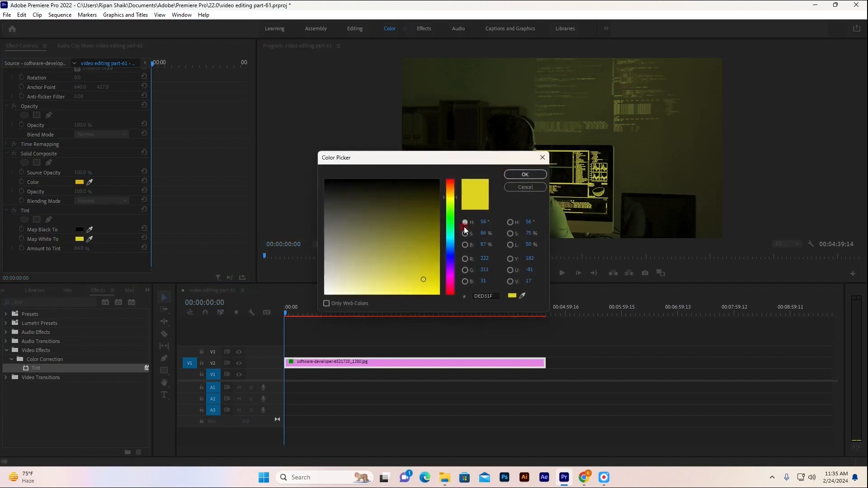
pyautogui.click(450, 221)
pyautogui.click(423, 289)
pyautogui.moveTo(423, 290); pyautogui.dragTo(430, 258)
pyautogui.click(526, 174)
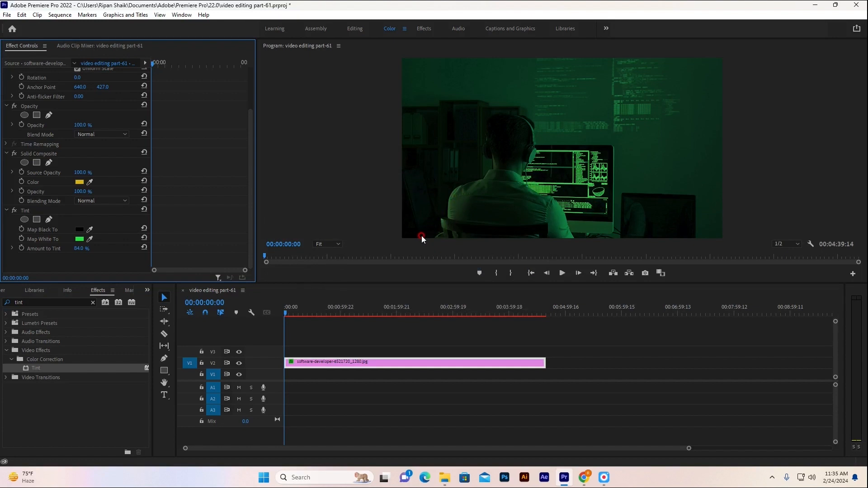
# Step: Set the Tint effect's Map Black To colour to a very dark grey
pyautogui.click(79, 232)
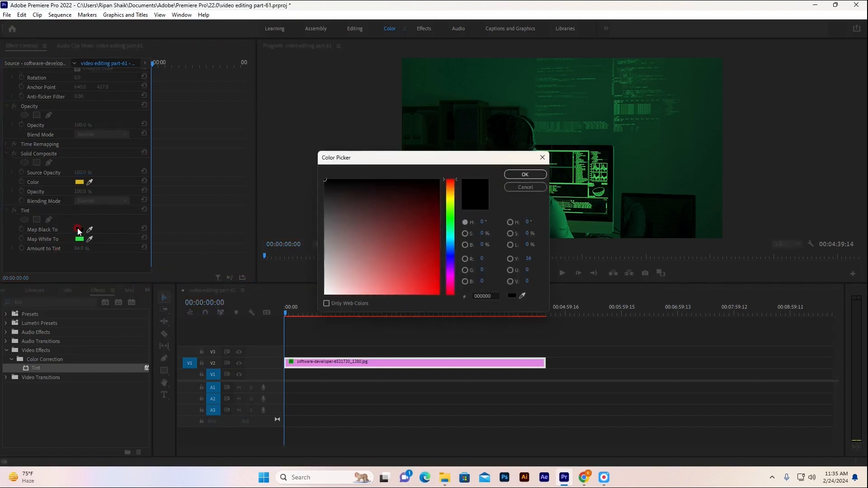
pyautogui.moveTo(337, 191); pyautogui.dragTo(328, 196)
pyautogui.click(525, 174)
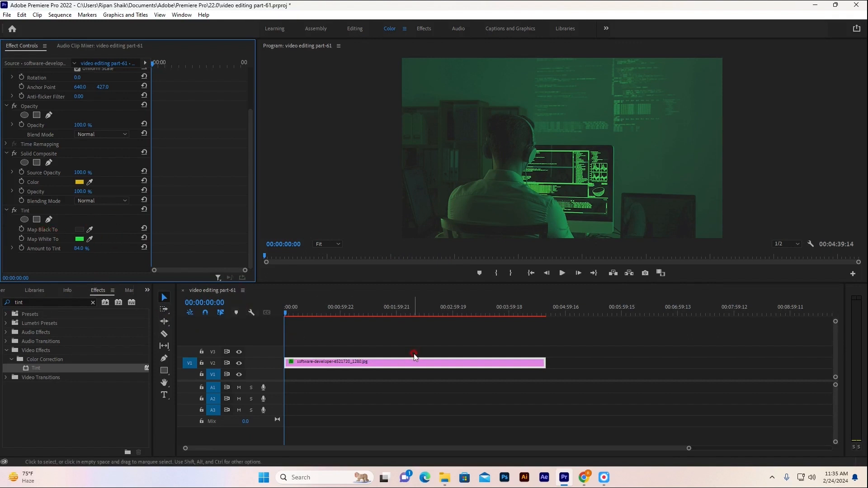
# Step: Delete the Tint and Solid Composite effects from the V2 clip
pyautogui.click(24, 210)
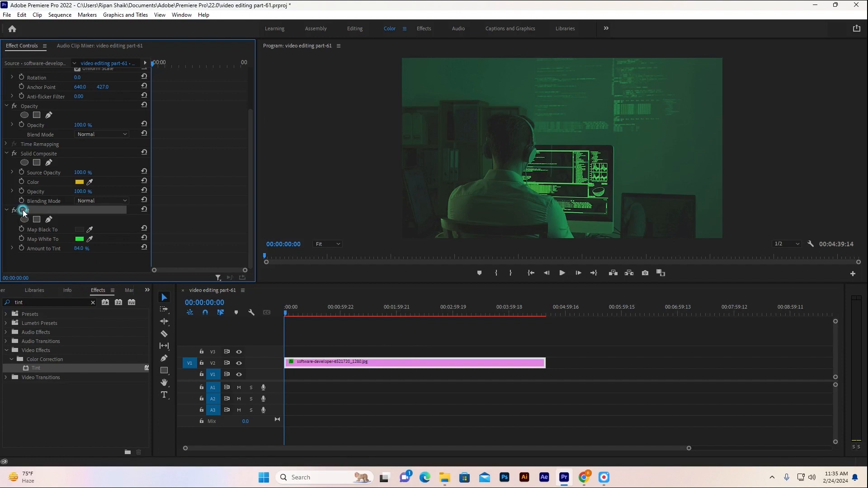
pyautogui.press('Delete')
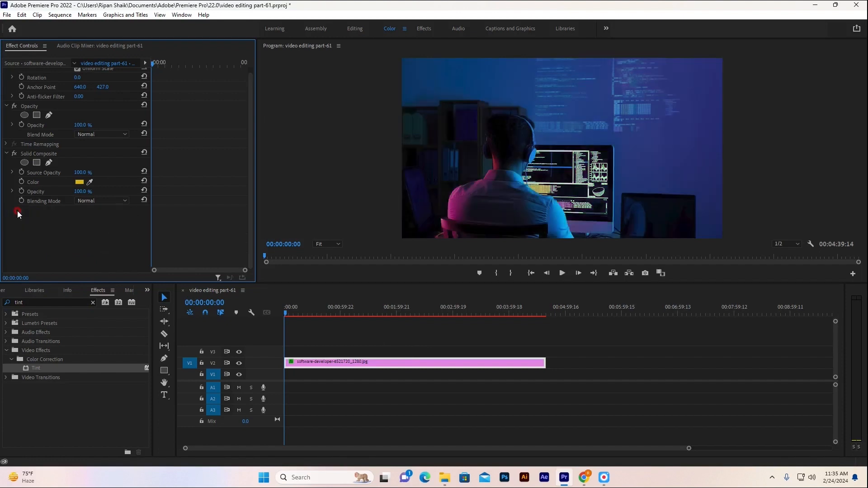
pyautogui.click(25, 153)
pyautogui.press('Delete')
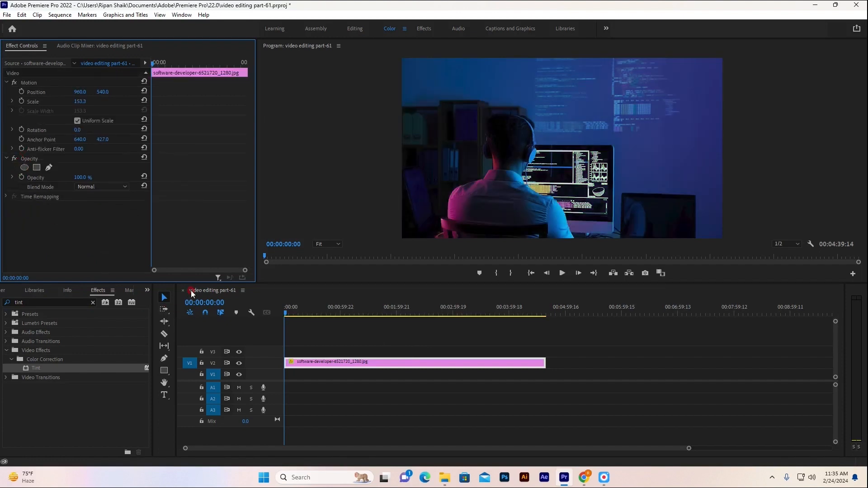
# Step: Search the effects for "solid" and apply Solid Composite to the V2 clip
pyautogui.click(424, 387)
pyautogui.click(354, 365)
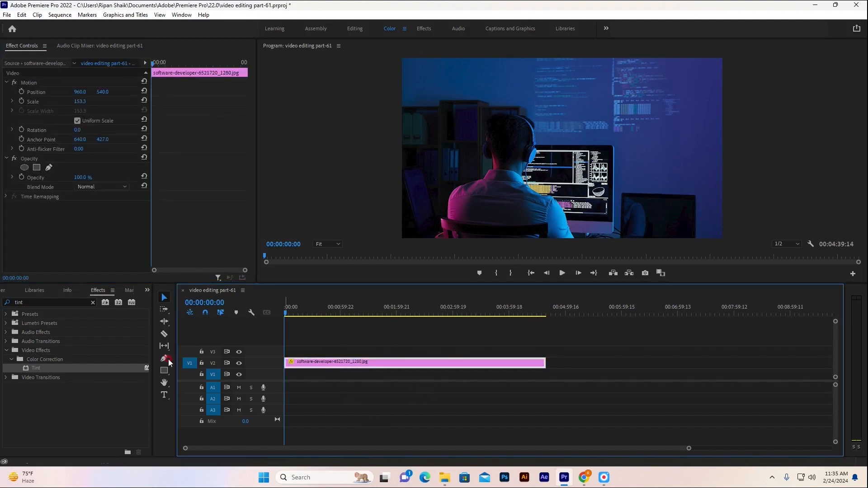
pyautogui.moveTo(32, 302); pyautogui.dragTo(10, 303)
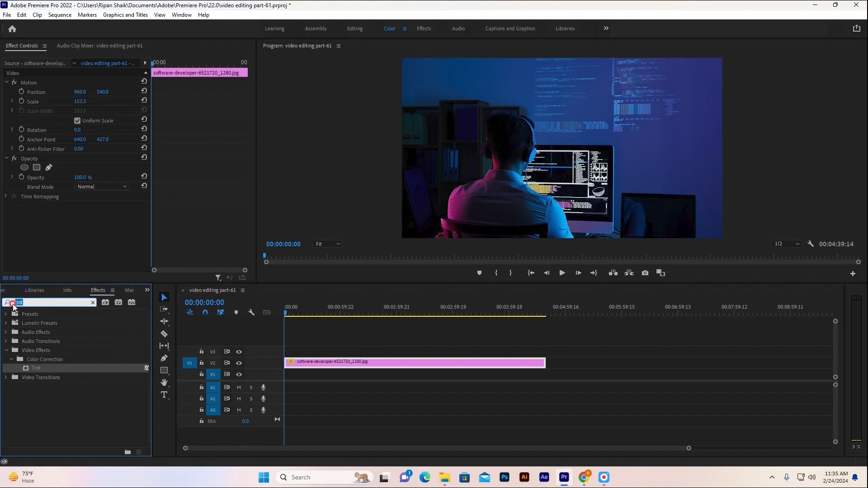
pyautogui.press('BackSpace')
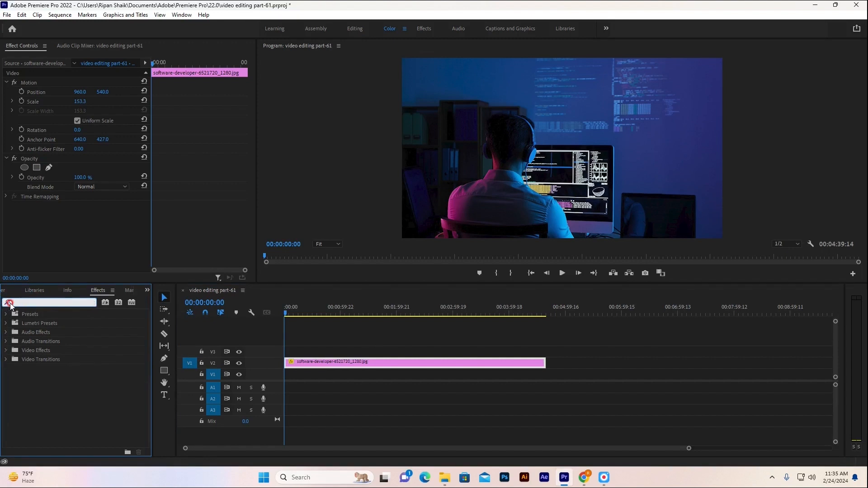
pyautogui.write('soli')
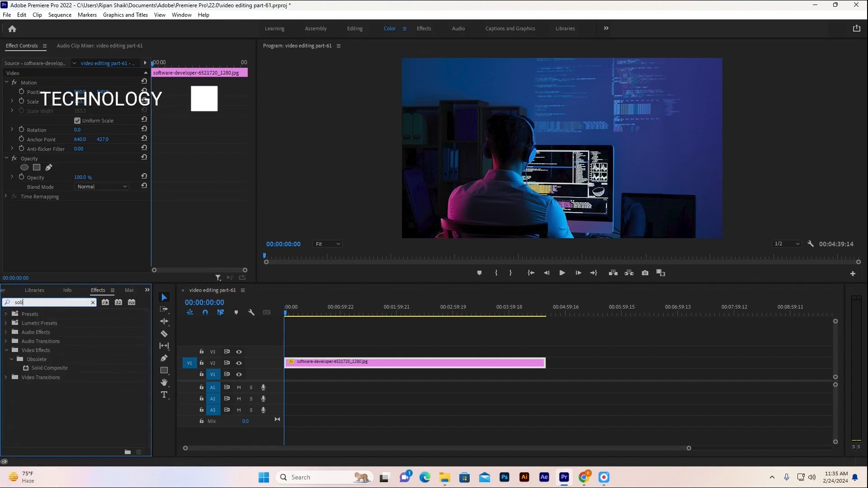
pyautogui.write('d')
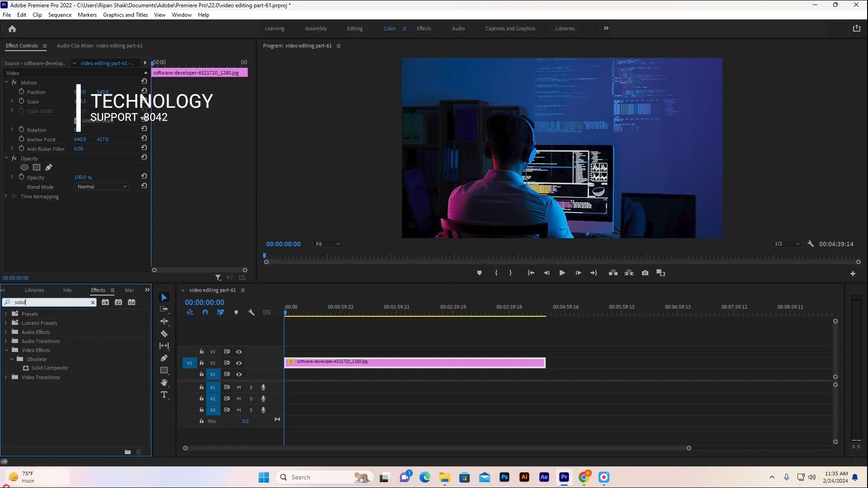
pyautogui.moveTo(56, 367); pyautogui.dragTo(303, 361)
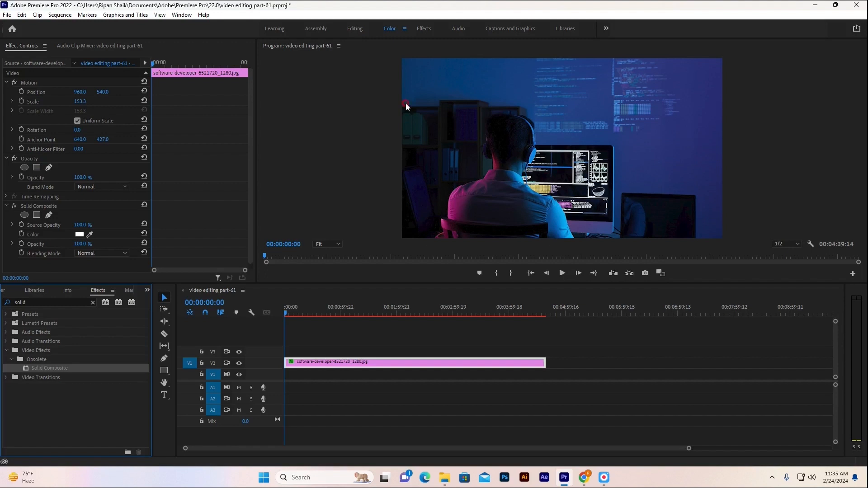
# Step: Set the Solid Composite colour to golden yellow, F0C51A
pyautogui.scroll(-1, 48, 209)
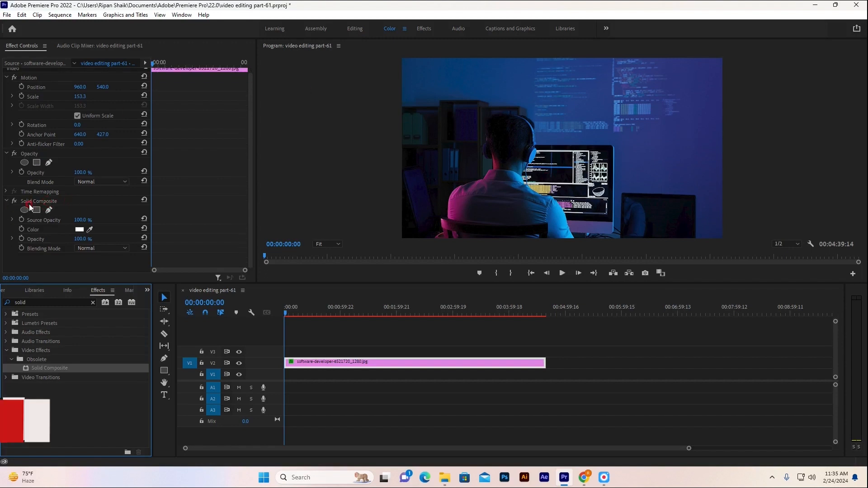
pyautogui.click(80, 229)
pyautogui.click(451, 196)
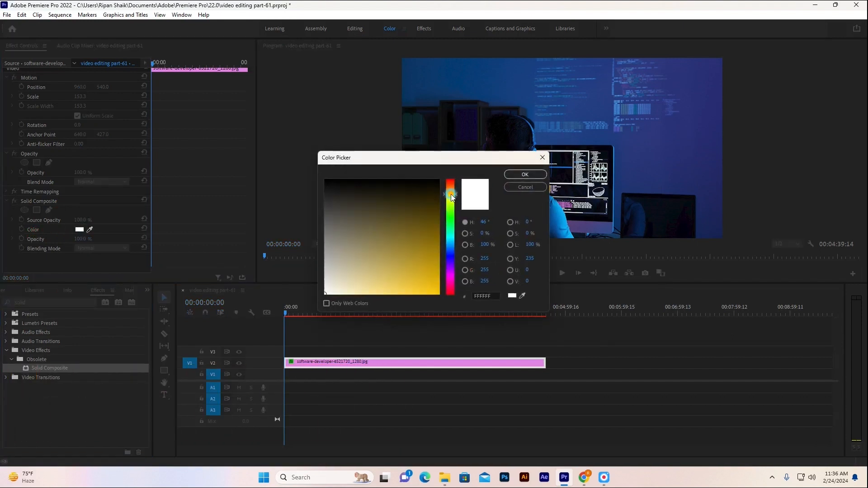
pyautogui.click(425, 282)
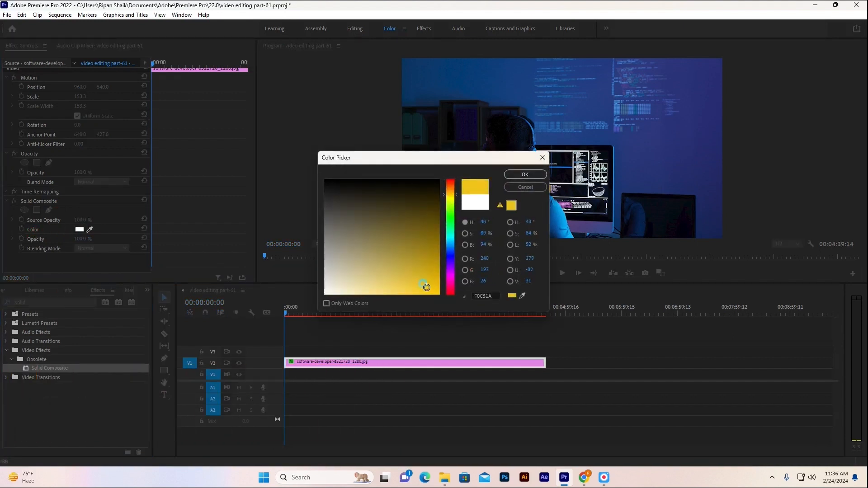
pyautogui.click(525, 174)
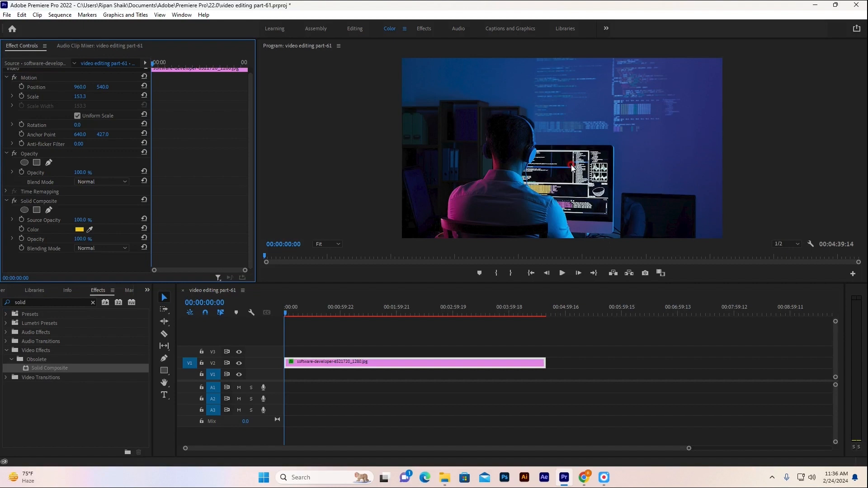
# Step: Set the Solid Composite effect's blending mode to Multiply
pyautogui.click(104, 247)
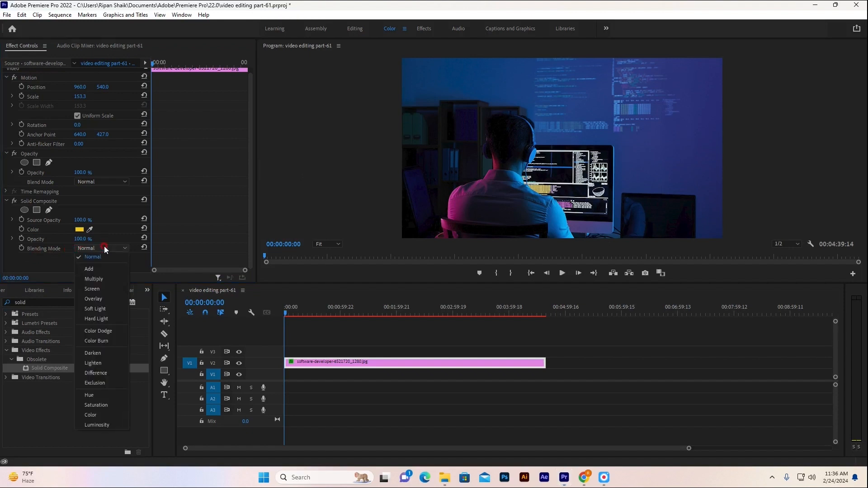
pyautogui.click(104, 279)
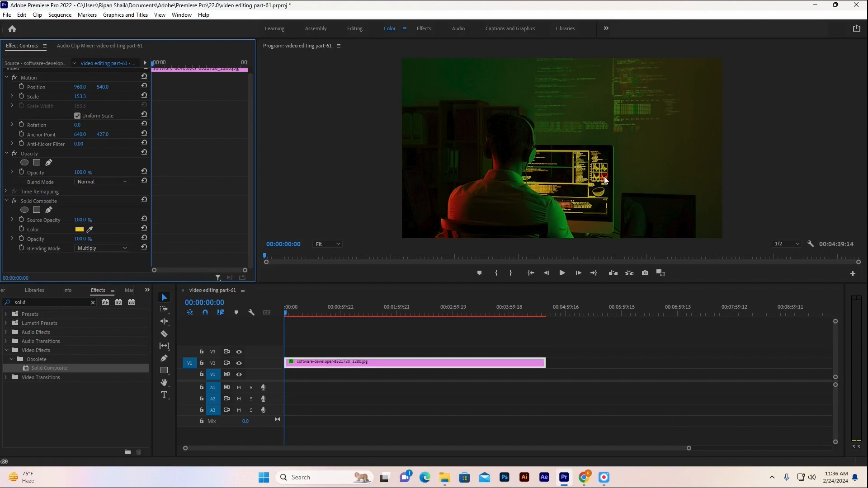
# Step: Try a slightly lower opacity for the Solid Composite effect and restore it to 100%
pyautogui.click(74, 241)
pyautogui.press('Down')
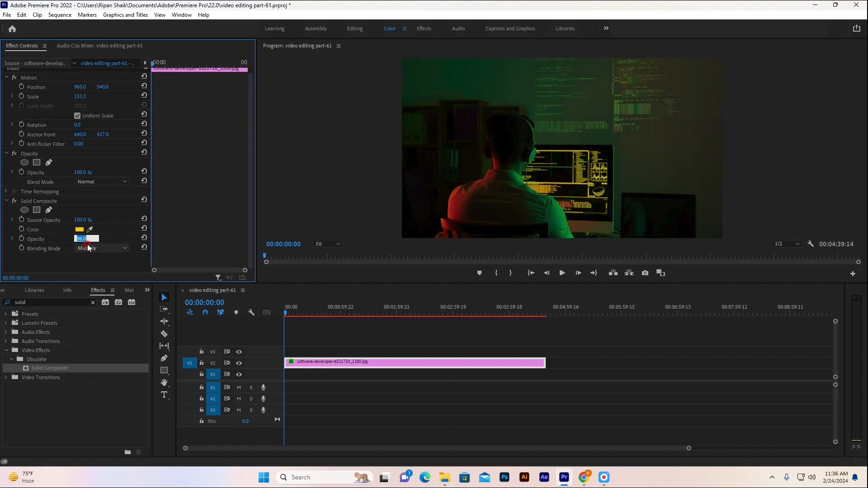
pyautogui.click(221, 251)
# Step: Set the Solid Composite colour to dark orange, C06A0D
pyautogui.click(78, 232)
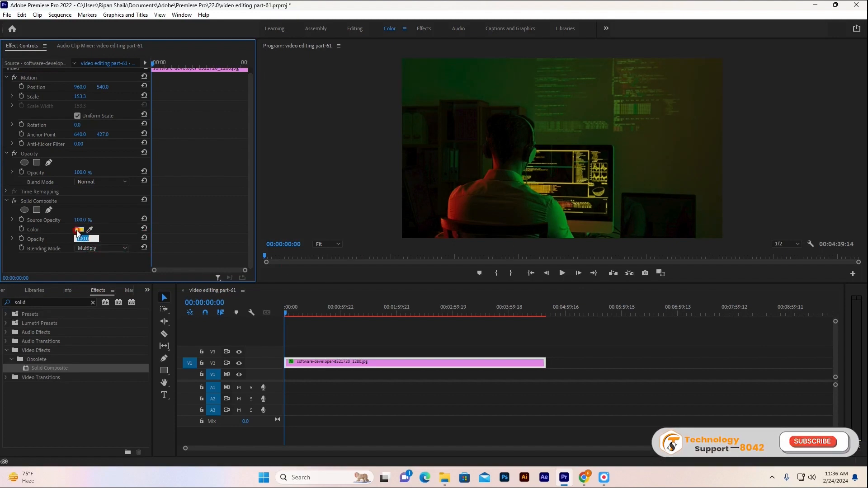
pyautogui.moveTo(449, 194); pyautogui.dragTo(452, 189)
pyautogui.moveTo(417, 273); pyautogui.dragTo(432, 266)
pyautogui.click(514, 177)
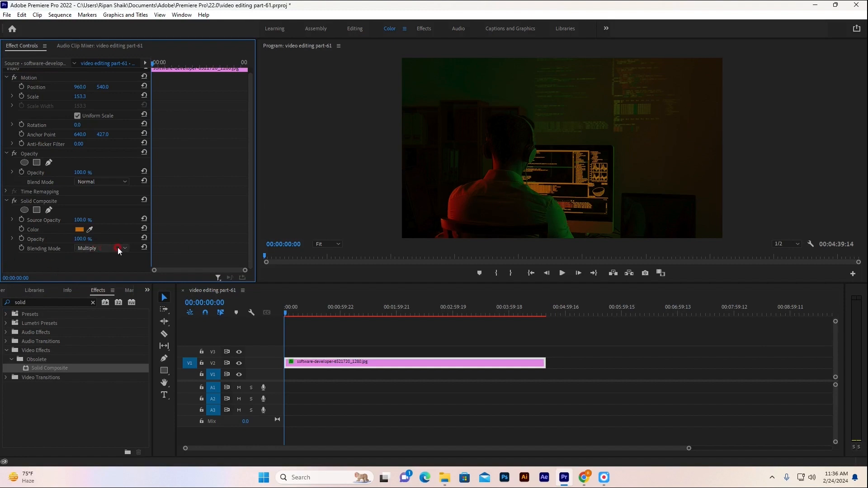
# Step: Set the Solid Composite colour to bright green, 64D915
pyautogui.click(80, 229)
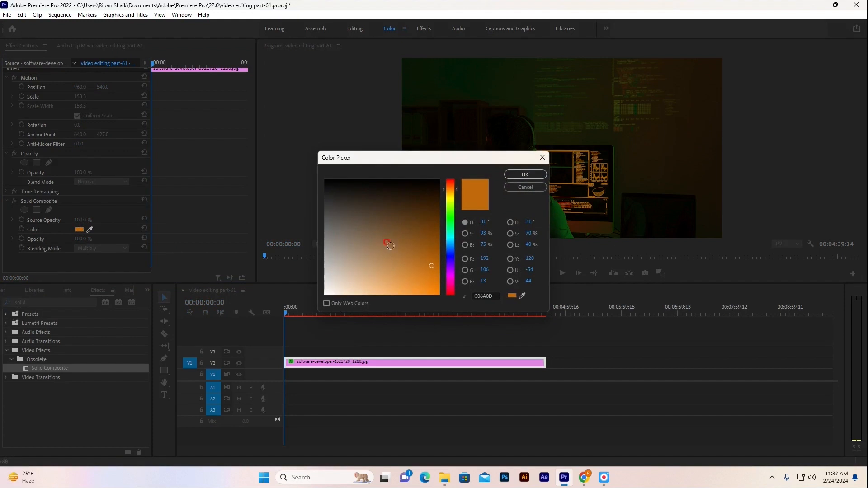
pyautogui.moveTo(452, 214)
pyautogui.mouseDown()
pyautogui.moveTo(450, 197)
pyautogui.moveTo(449, 210)
pyautogui.mouseUp()
pyautogui.click(428, 277)
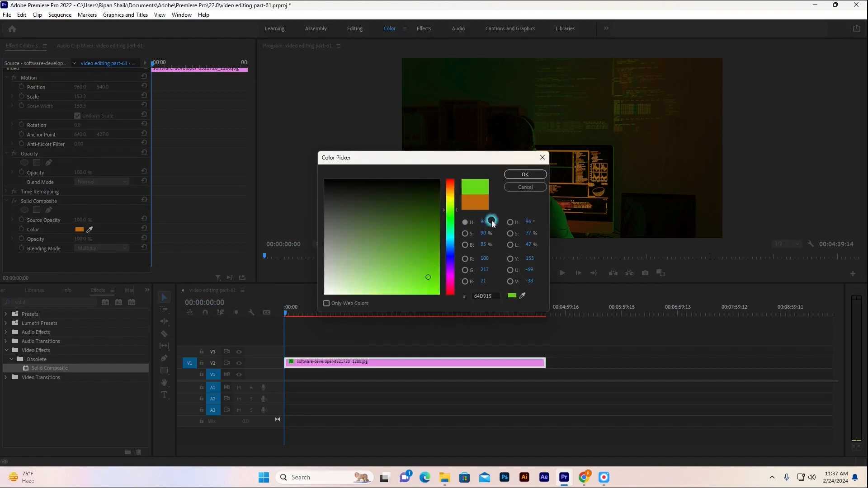
pyautogui.click(524, 174)
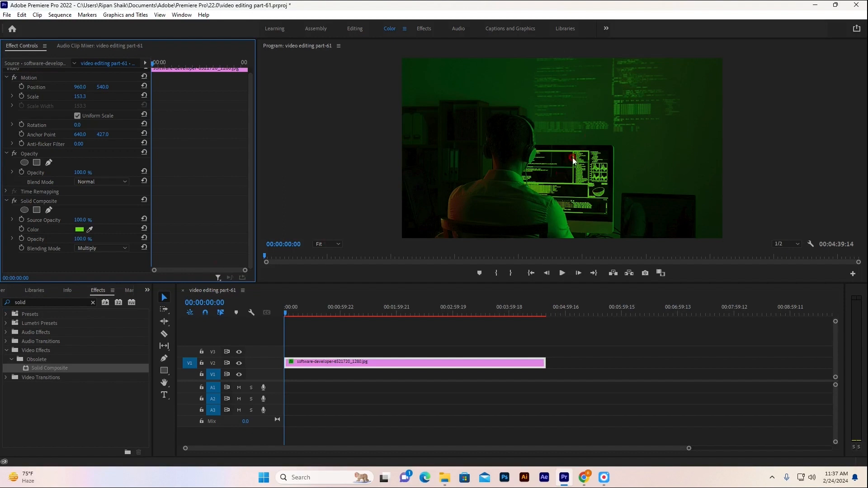
# Step: Try the Screen, Overlay, Soft Light and Color Burn blending modes for Solid Composite, and return it to Multiply
pyautogui.click(110, 249)
pyautogui.click(99, 288)
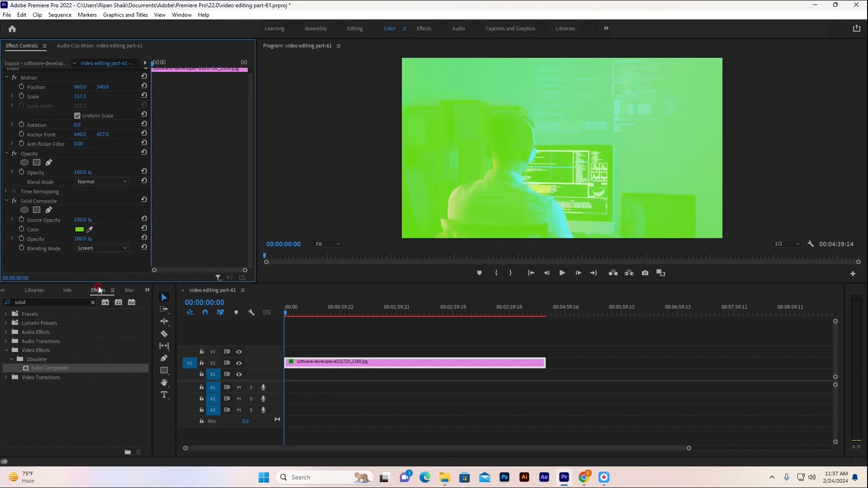
pyautogui.click(99, 248)
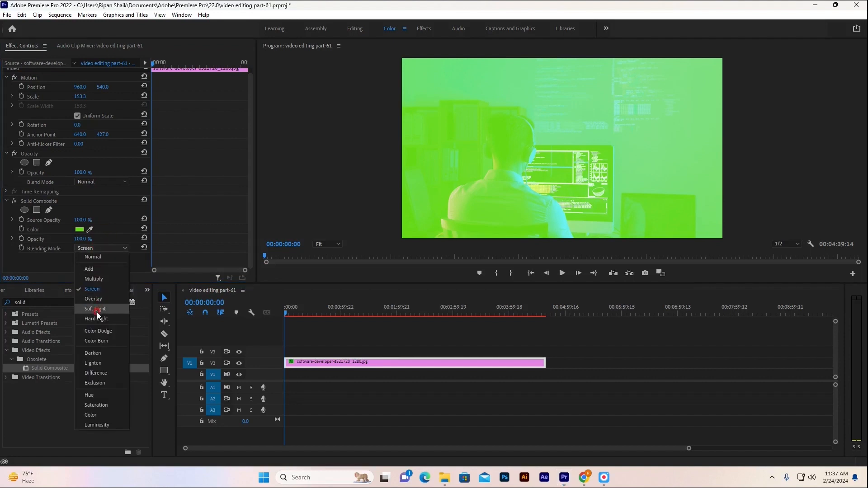
pyautogui.click(94, 301)
pyautogui.click(102, 249)
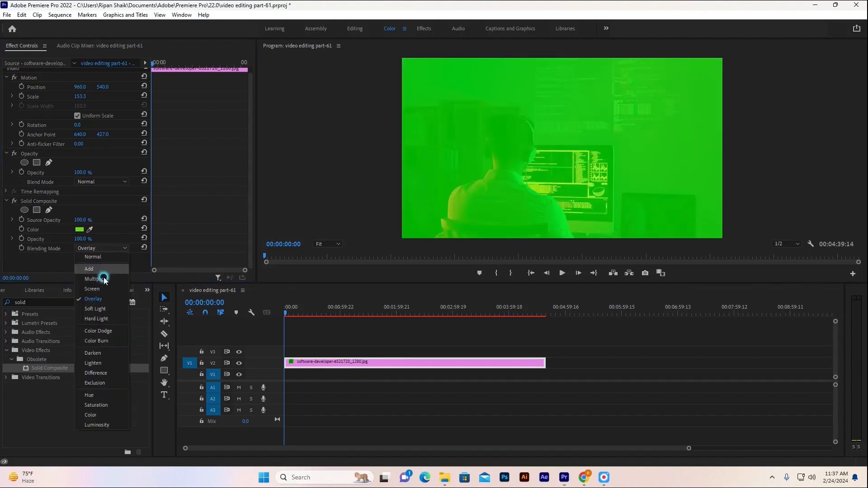
pyautogui.click(99, 308)
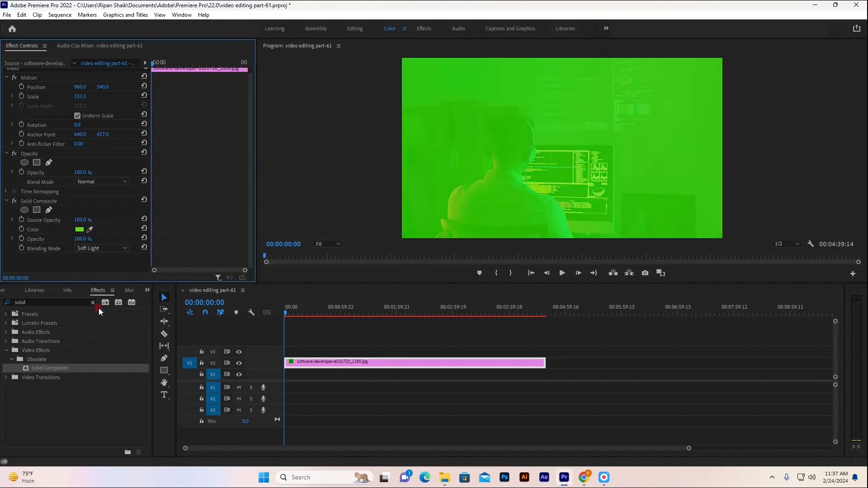
pyautogui.click(119, 249)
pyautogui.click(99, 339)
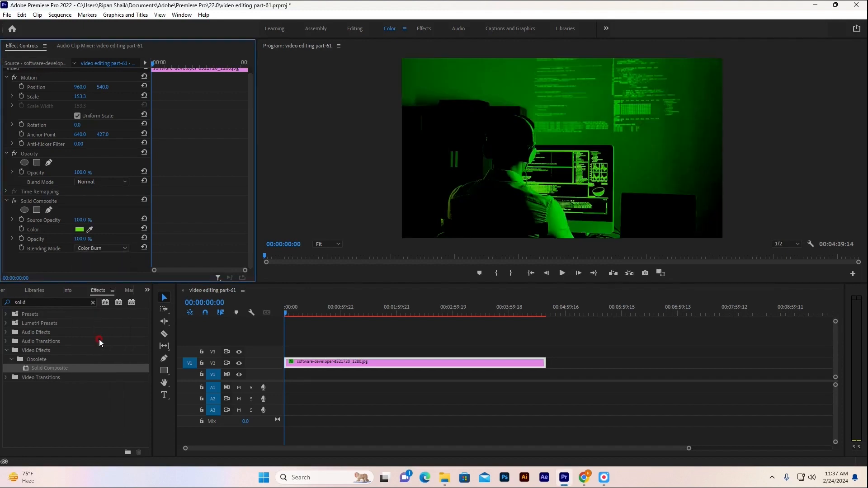
pyautogui.click(118, 249)
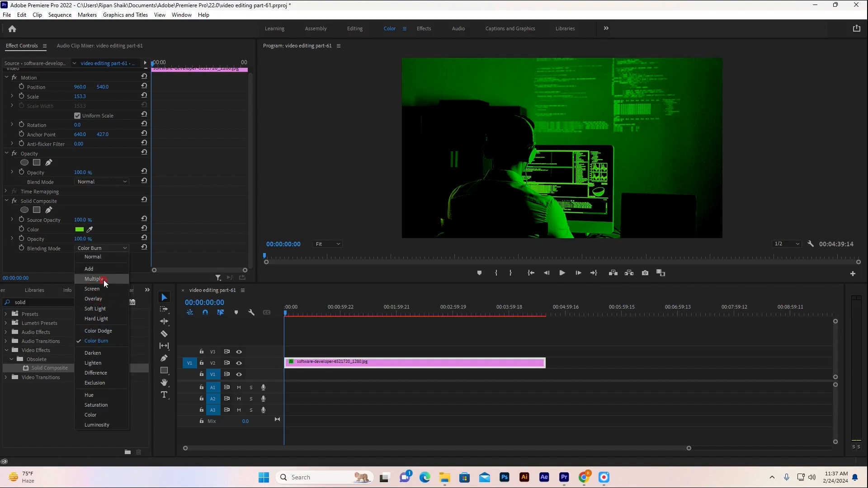
pyautogui.click(104, 280)
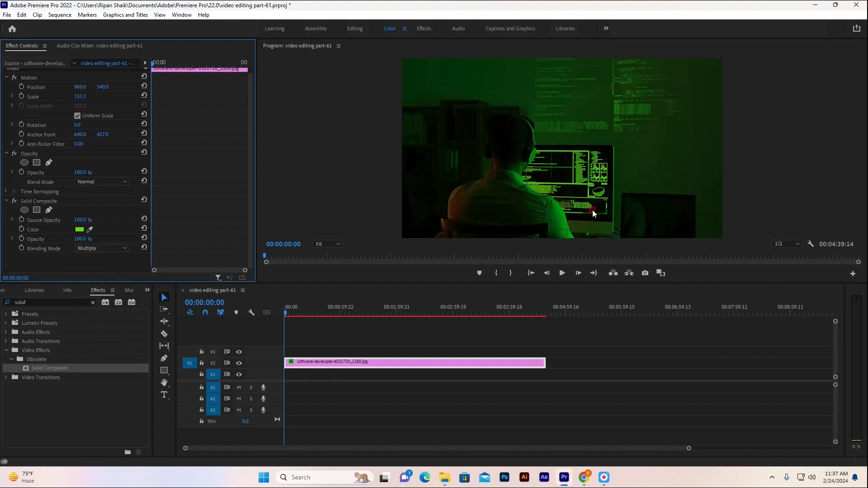